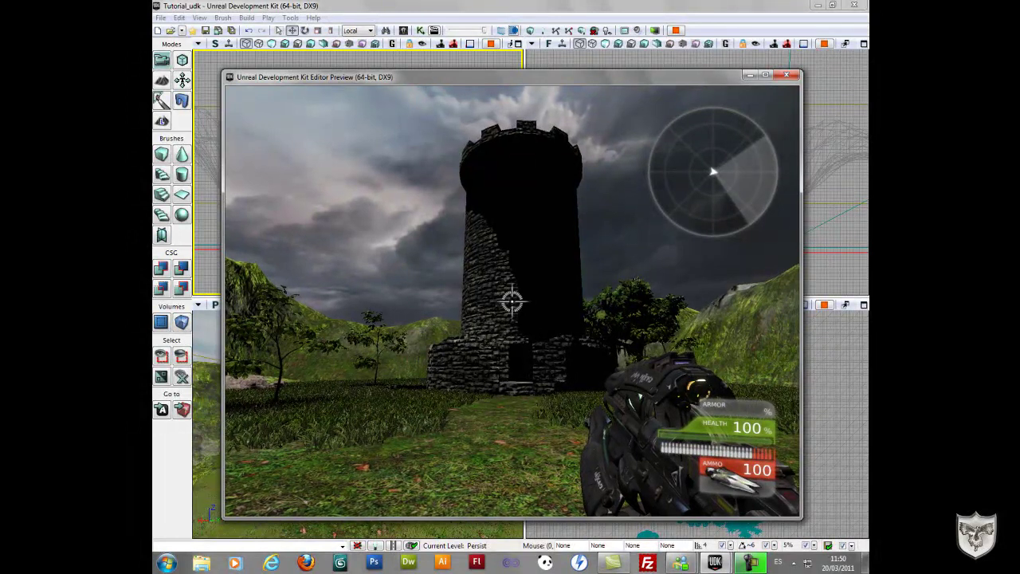
Step: Exit the play preview of the tower level and start a new map
key("Escape")
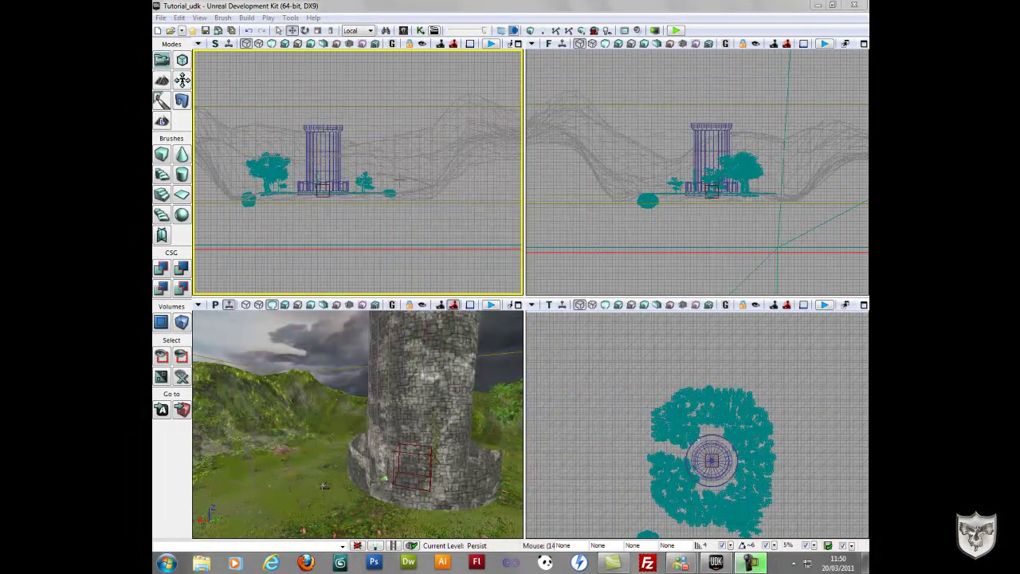
right_click_drag(359, 332, 370, 373)
left_click_drag(370, 373, 373, 386)
right_click_drag(373, 385, 279, 337)
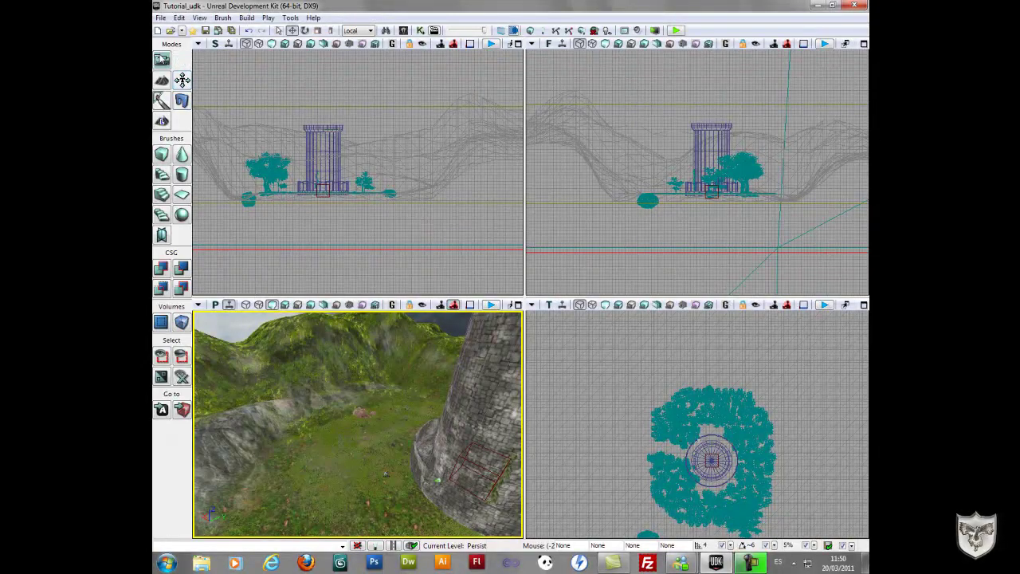
left_click(158, 30)
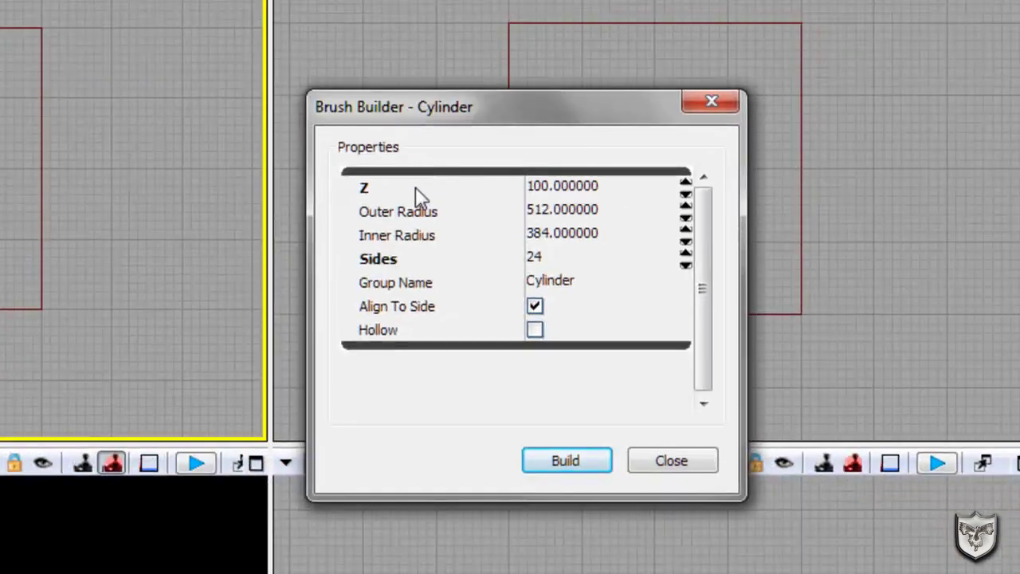
Step: Build a cylinder brush with Z 100, outer radius 512, inner radius 384, 24 sides, Align To Side on and Hollow off
left_click(415, 188)
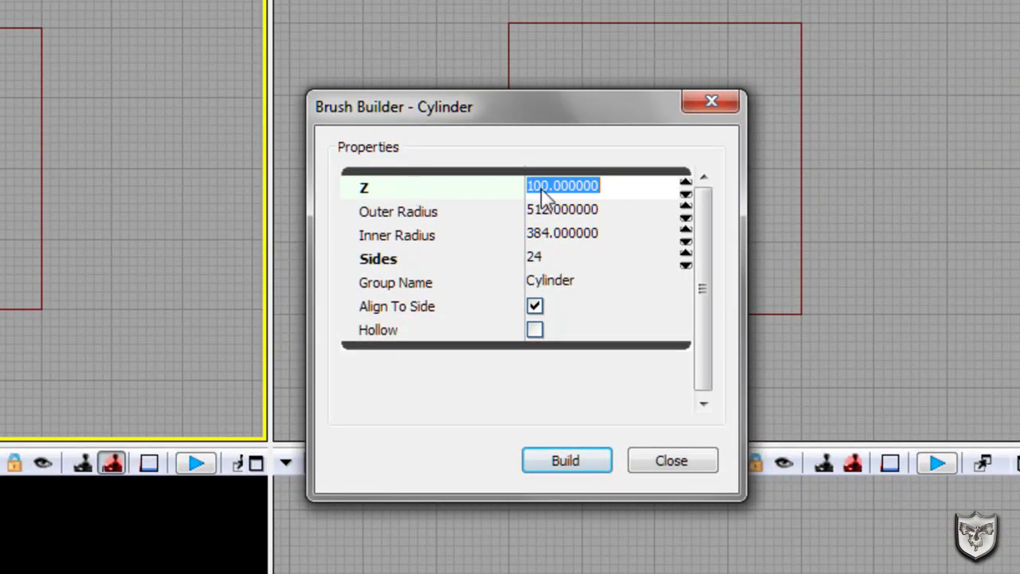
left_click(621, 221)
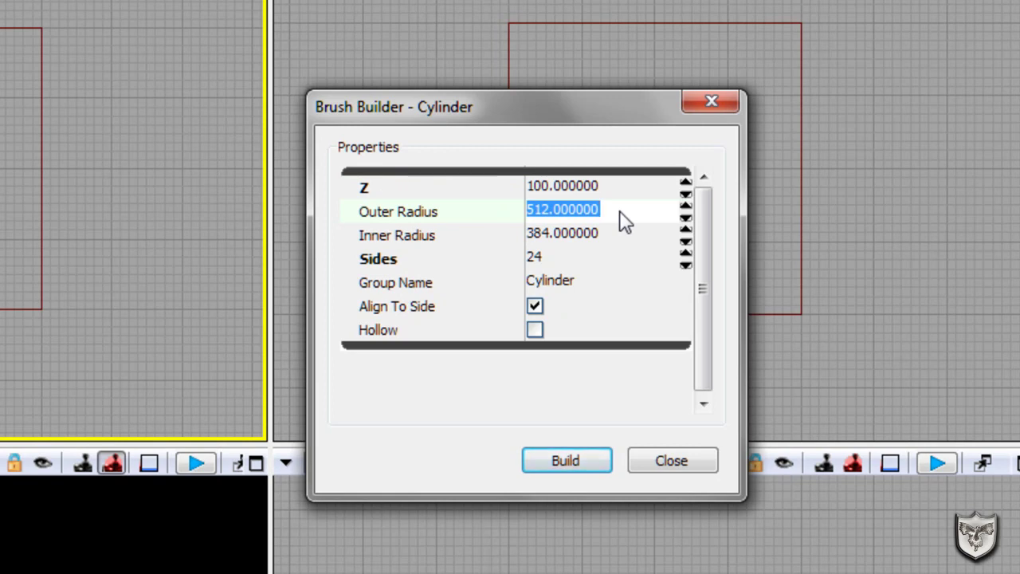
left_click(562, 264)
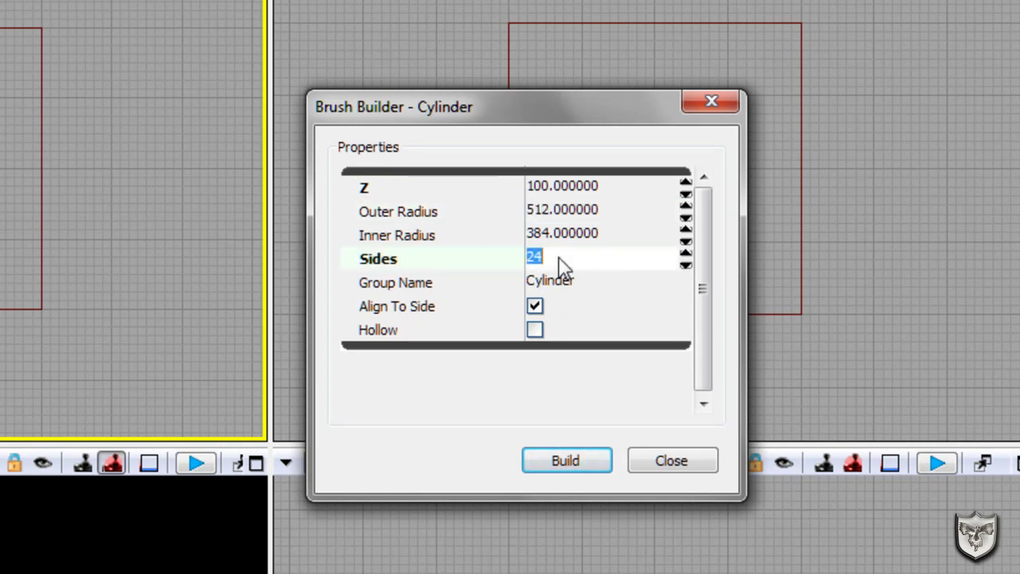
left_click(446, 237)
left_click(440, 330)
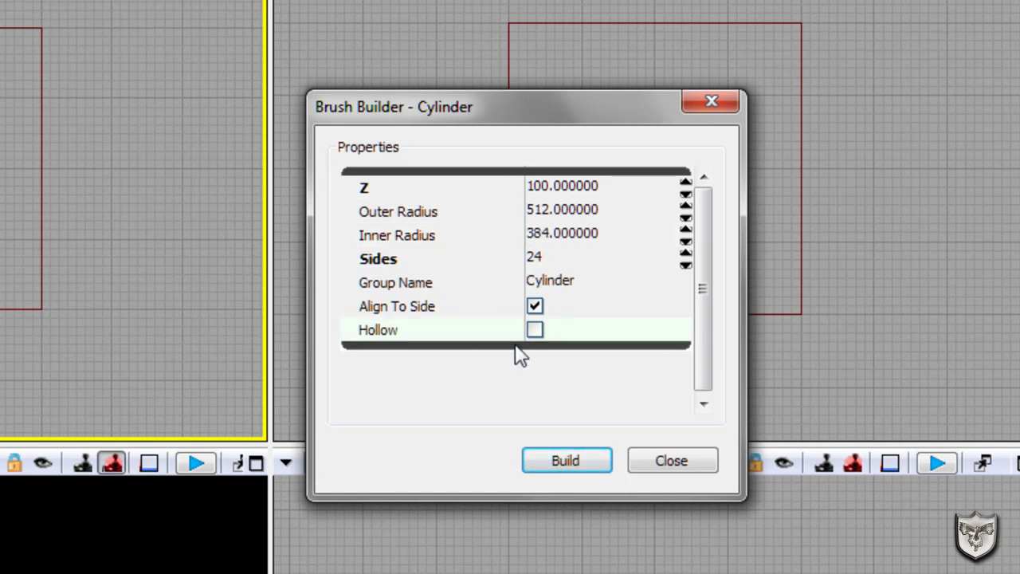
left_click(564, 463)
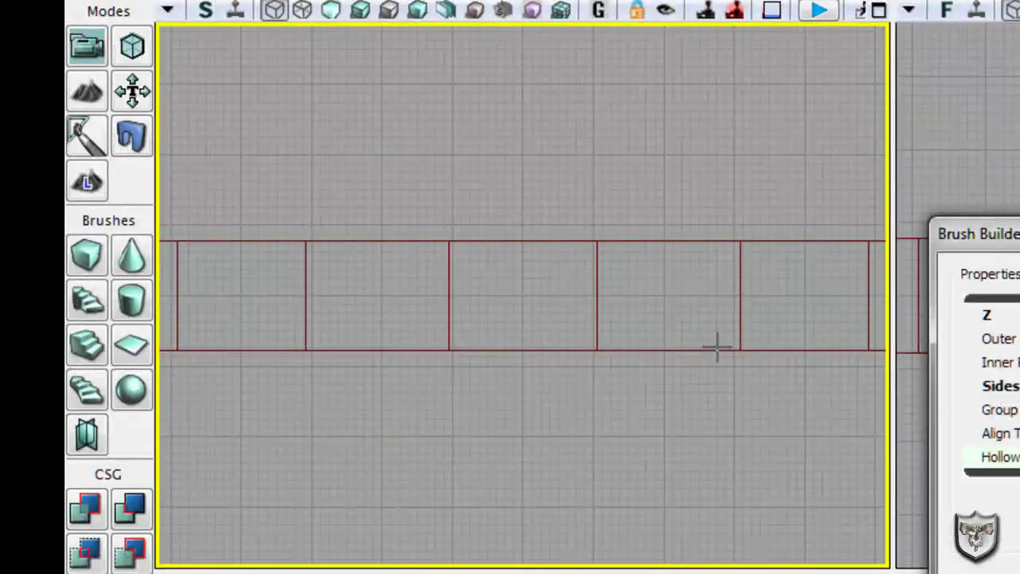
Step: Examine how the cylinder brush's edges and vertices line up with the grid in the side view
left_click(717, 347)
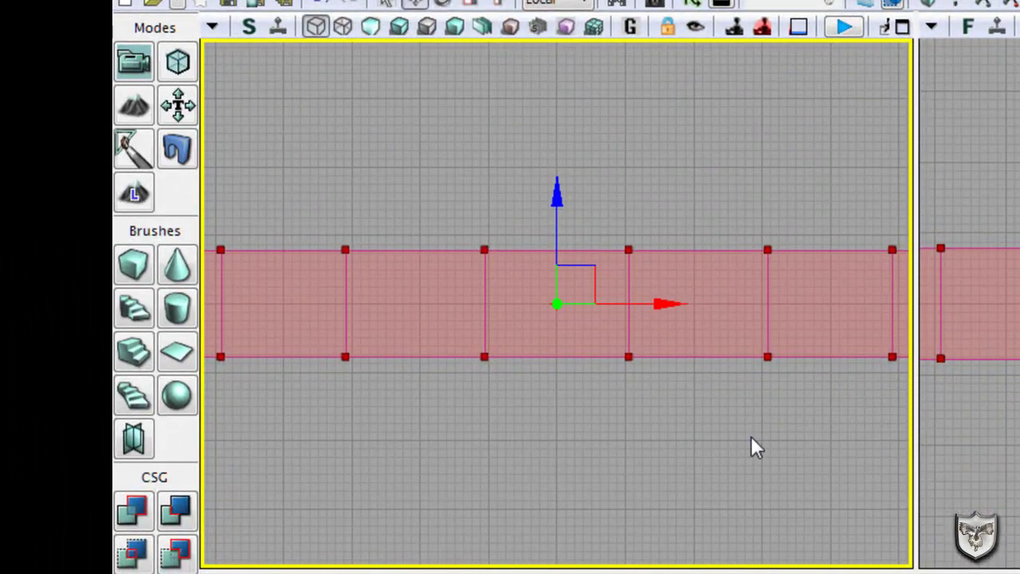
scroll(709, 406, "up", 3)
mouse_move(382, 309)
left_mouse_down()
mouse_move(490, 427)
mouse_move(553, 430)
mouse_move(545, 355)
left_mouse_up()
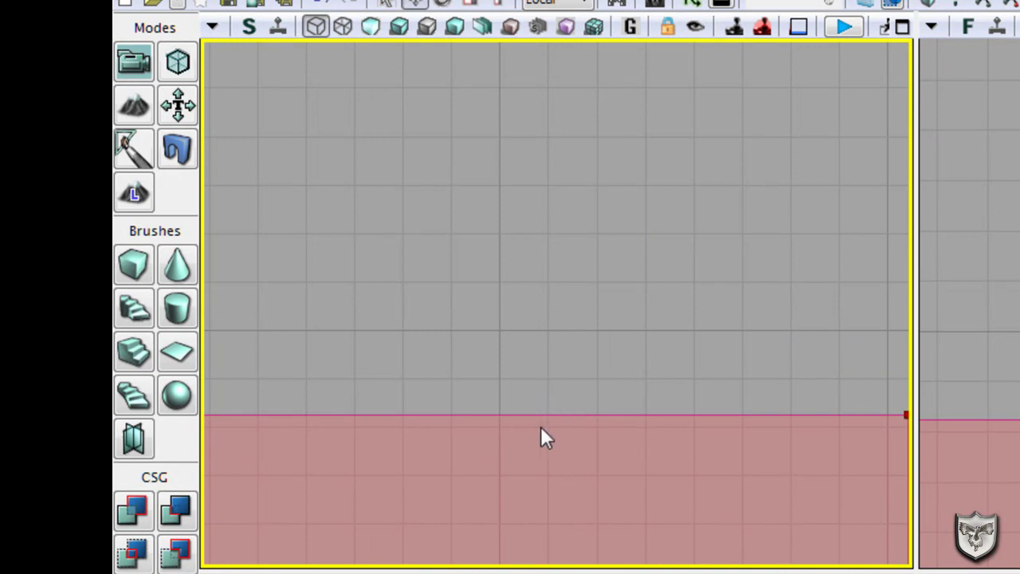
left_click_drag(518, 430, 582, 327)
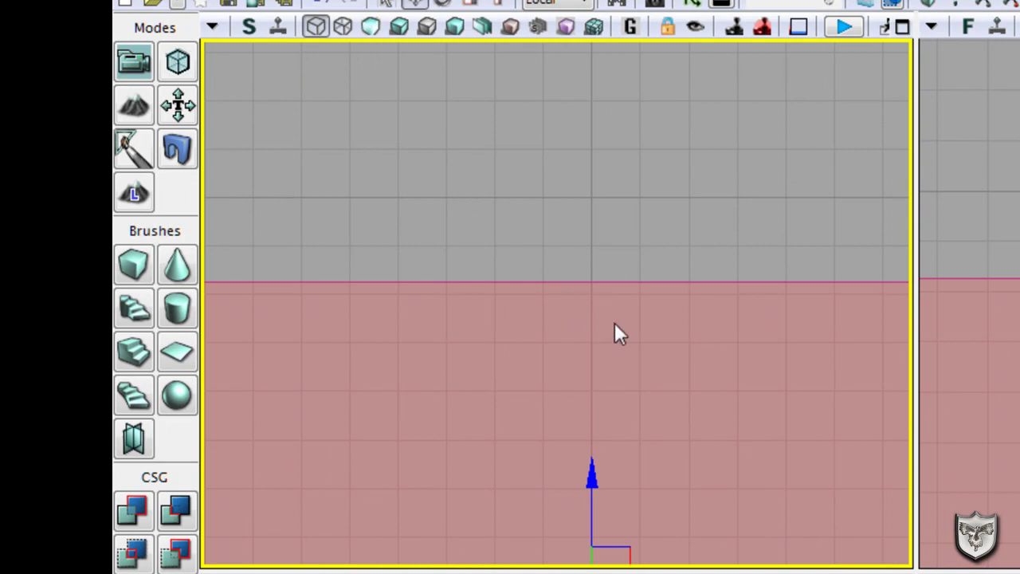
scroll(573, 235, "down", 3)
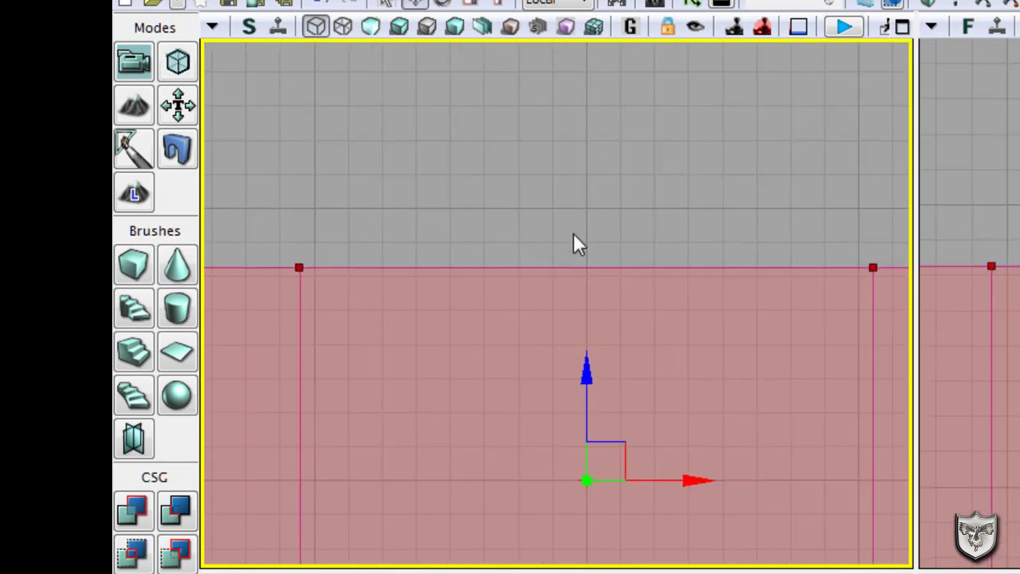
left_click_drag(647, 199, 648, 267)
scroll(647, 271, "down", 2)
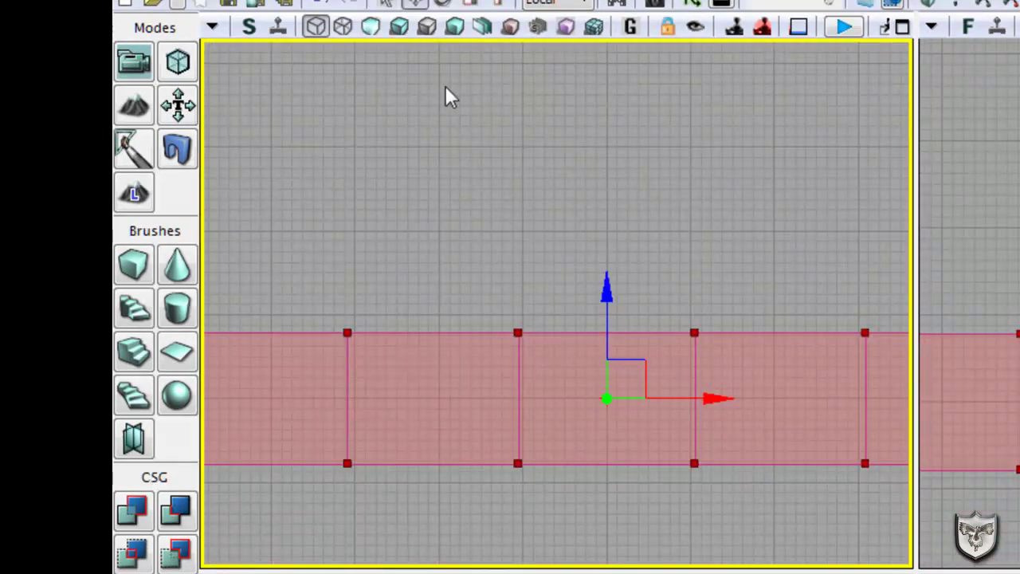
scroll(517, 335, "up", 4)
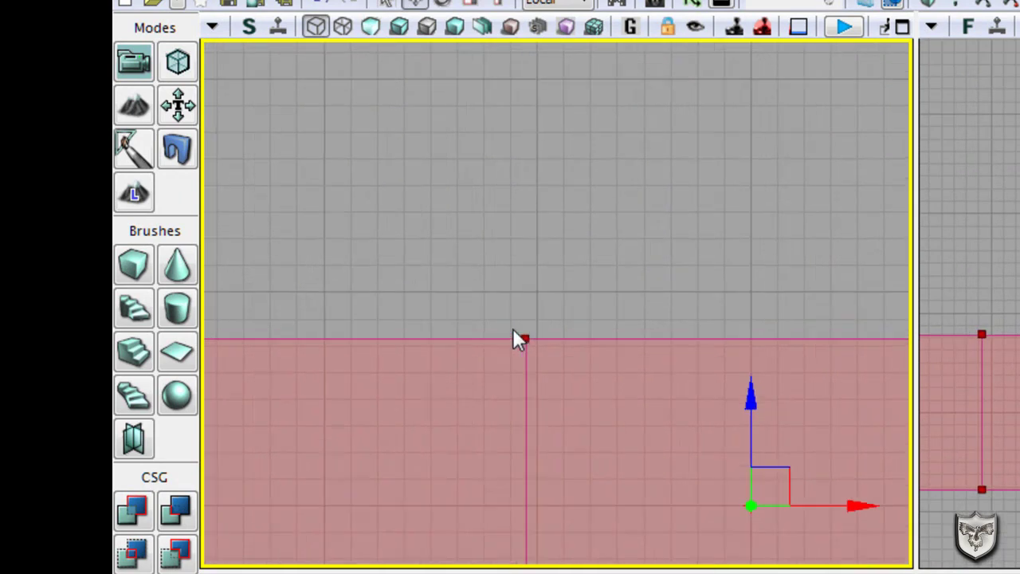
scroll(518, 337, "up", 2)
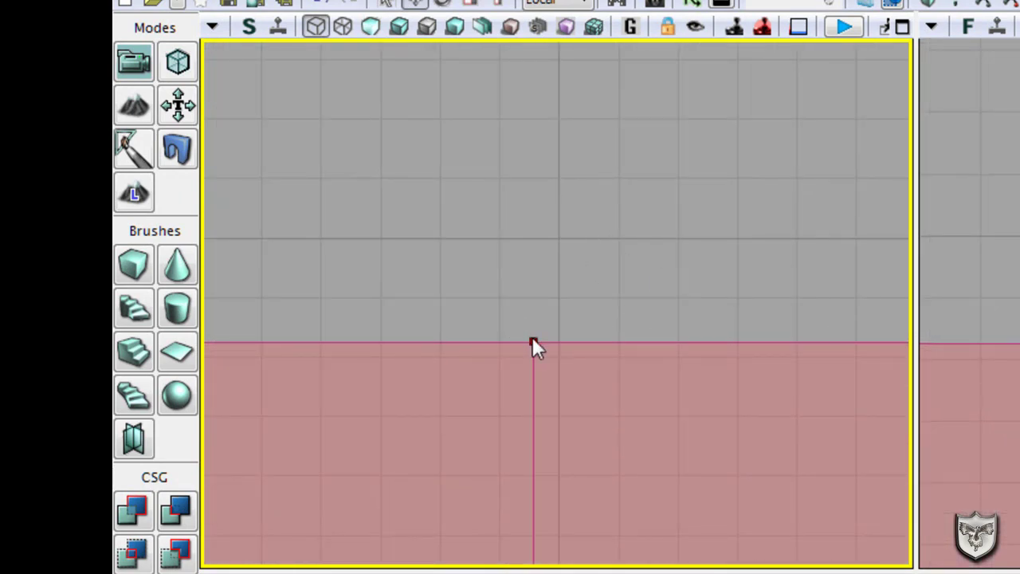
left_click(695, 368)
left_click(599, 342)
scroll(599, 342, "down", 5)
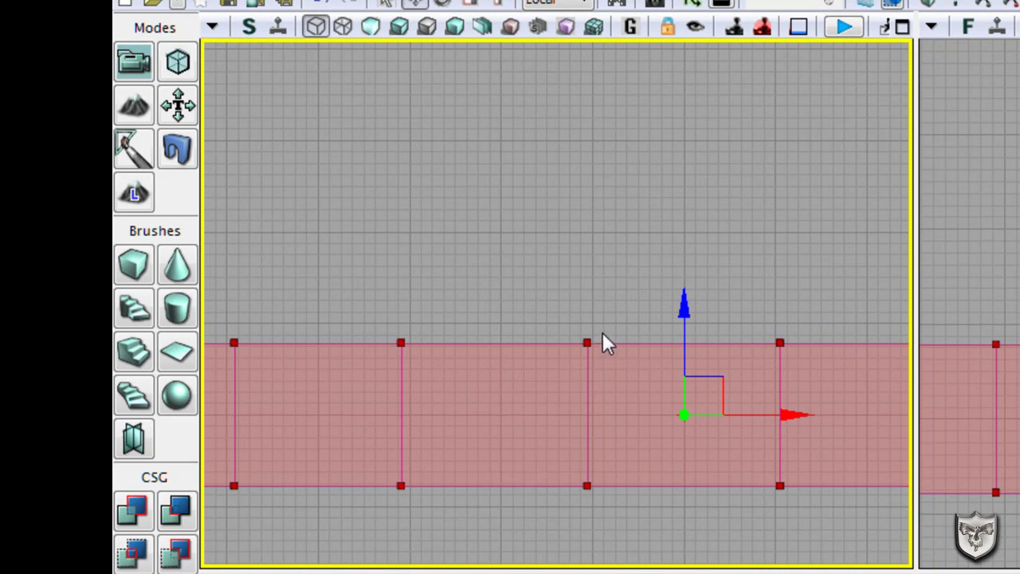
scroll(624, 333, "down", 2)
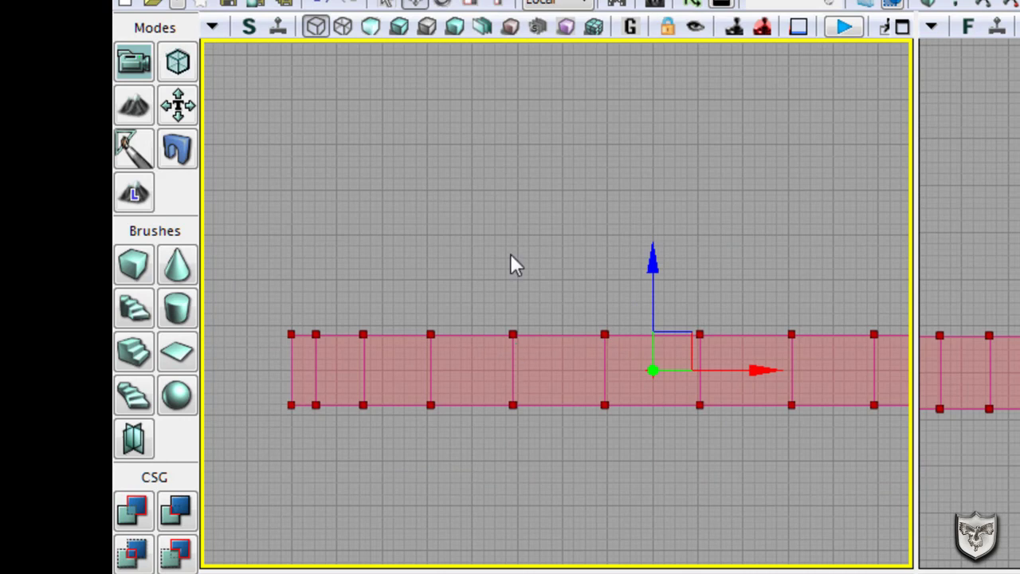
scroll(551, 283, "down", 1)
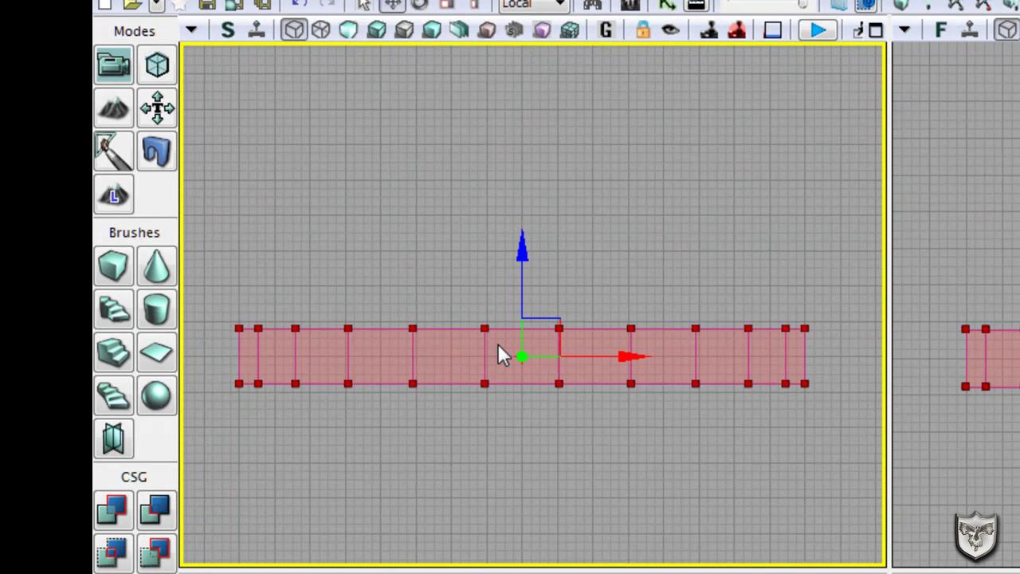
Step: Set the drag grid size to 1024
scroll(498, 348, "up", 3)
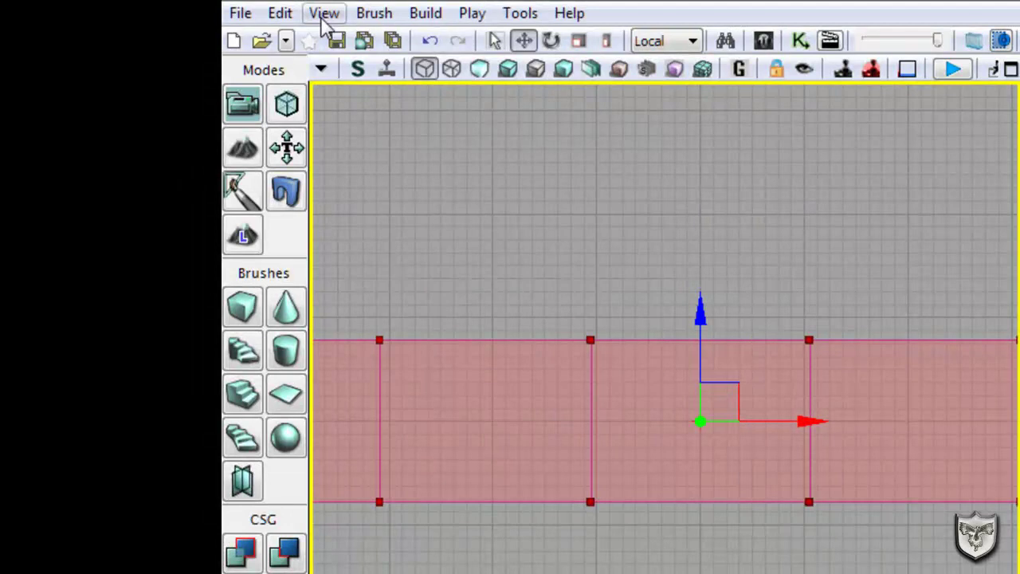
left_click(324, 14)
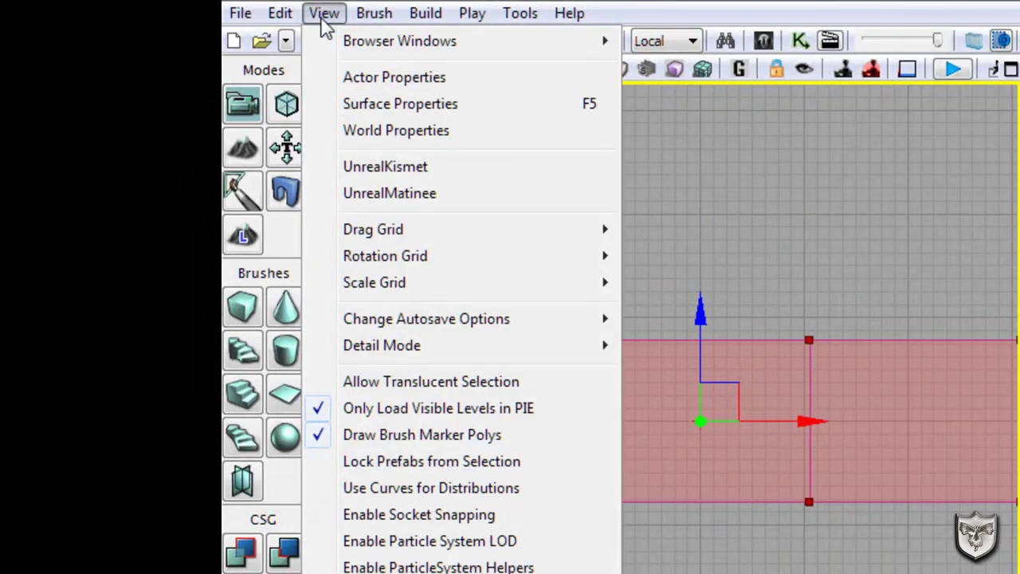
mouse_move(458, 238)
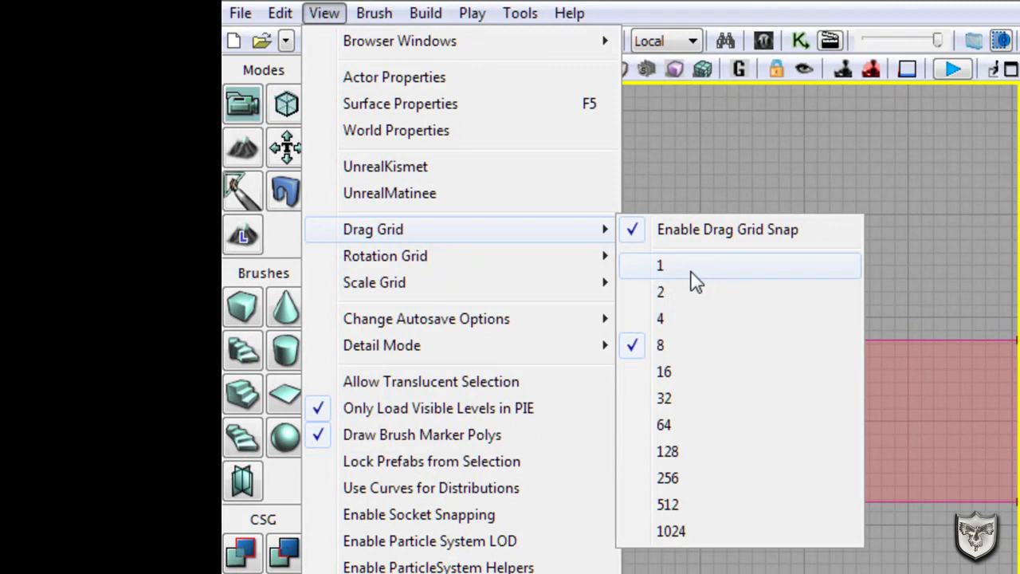
left_click(671, 531)
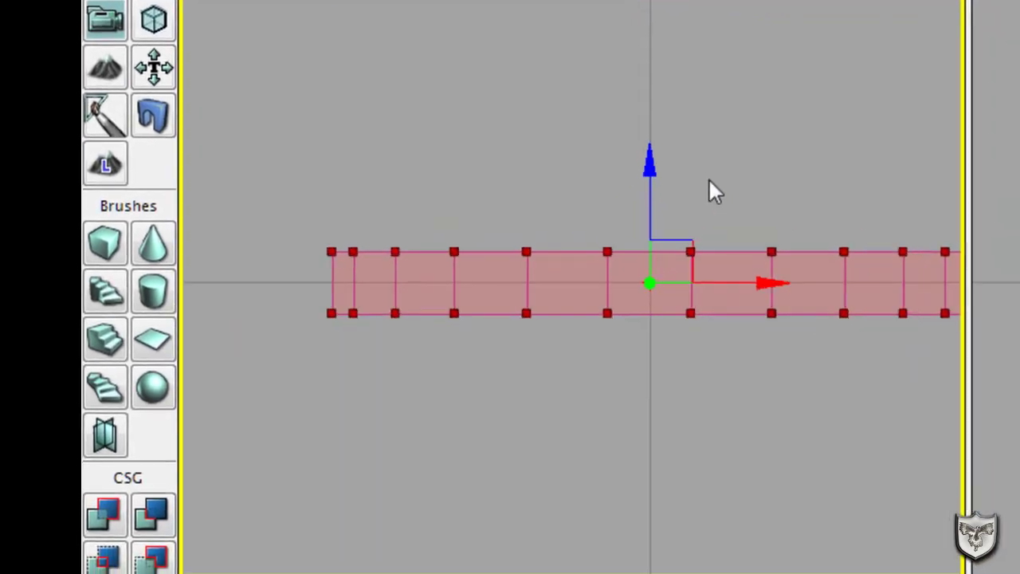
Step: Try moving the cylinder brush vertically with the 1024 grid snap, and undo the move
scroll(708, 178, "down", 2)
right_click_drag(717, 150, 651, 287)
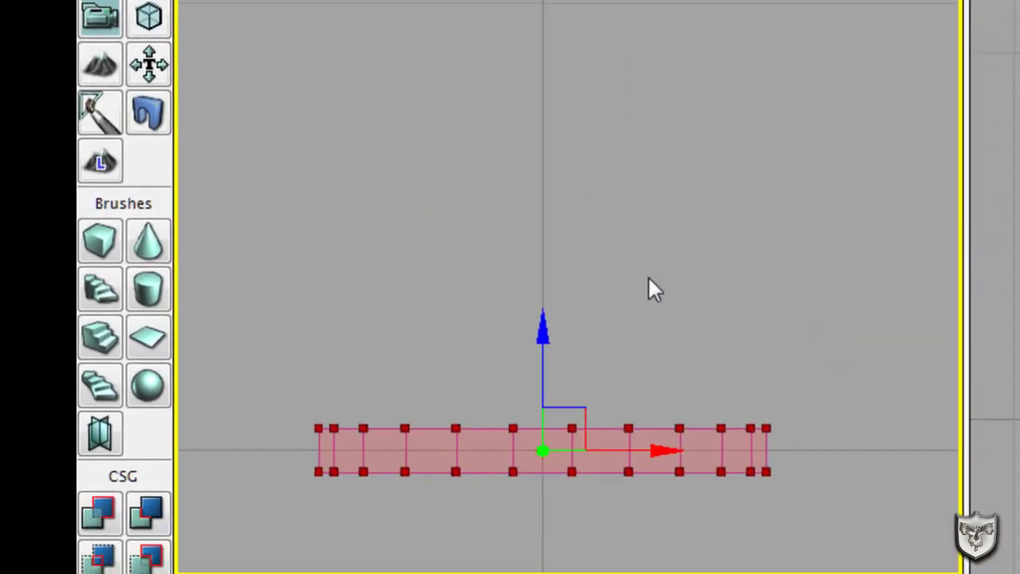
scroll(651, 287, "down", 3)
scroll(653, 241, "down", 1)
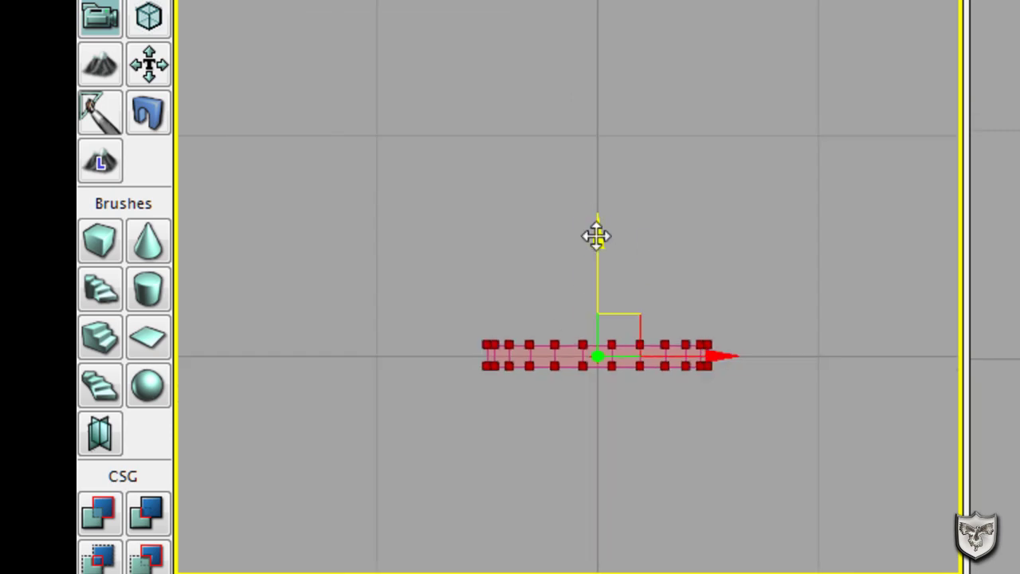
left_click_drag(596, 236, 606, 74)
key("ctrl+z")
key("ctrl+z")
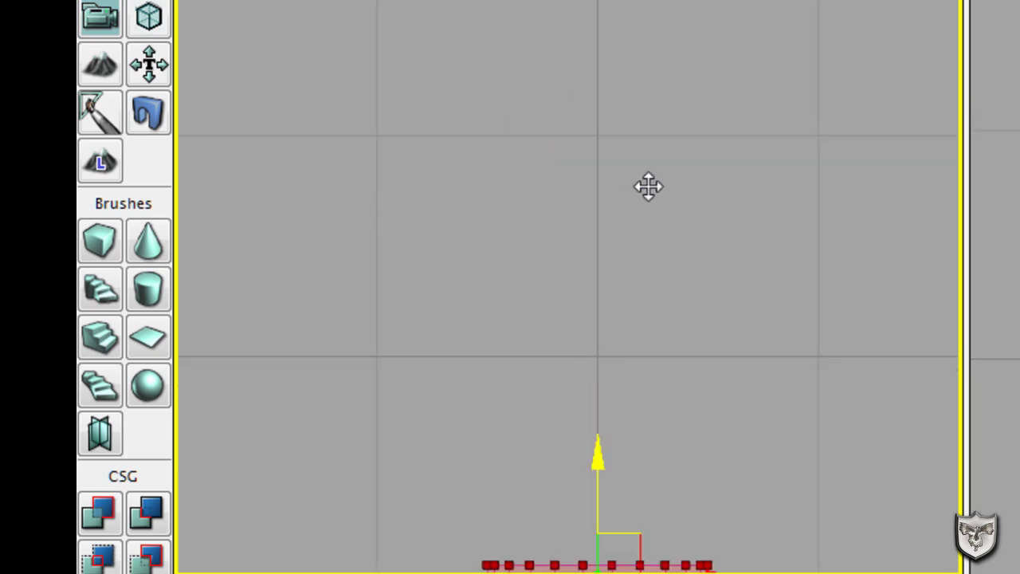
key("ctrl+y")
key("ctrl+y")
key("ctrl+z")
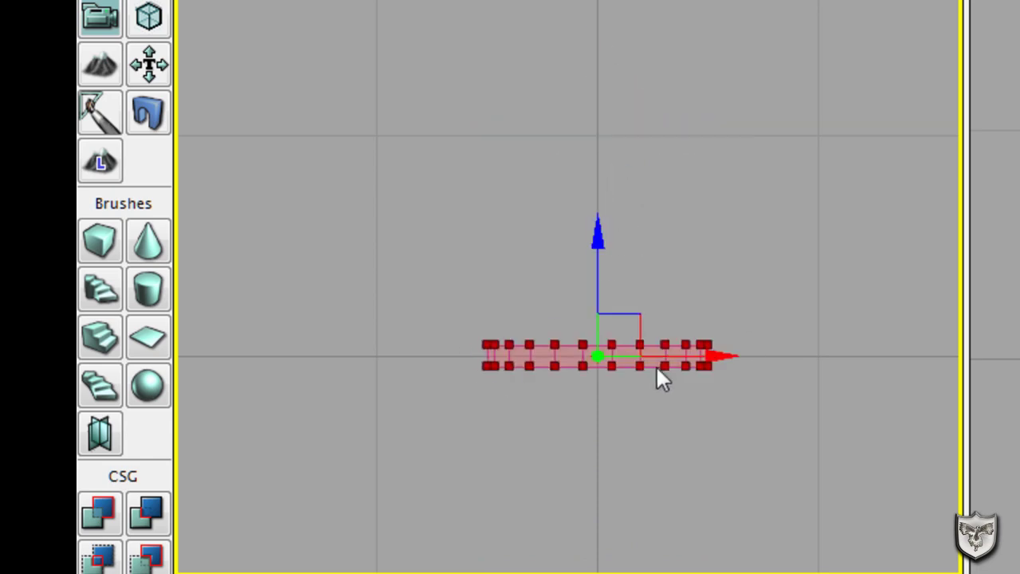
Step: Set the drag grid size to 4
scroll(715, 342, "up", 5)
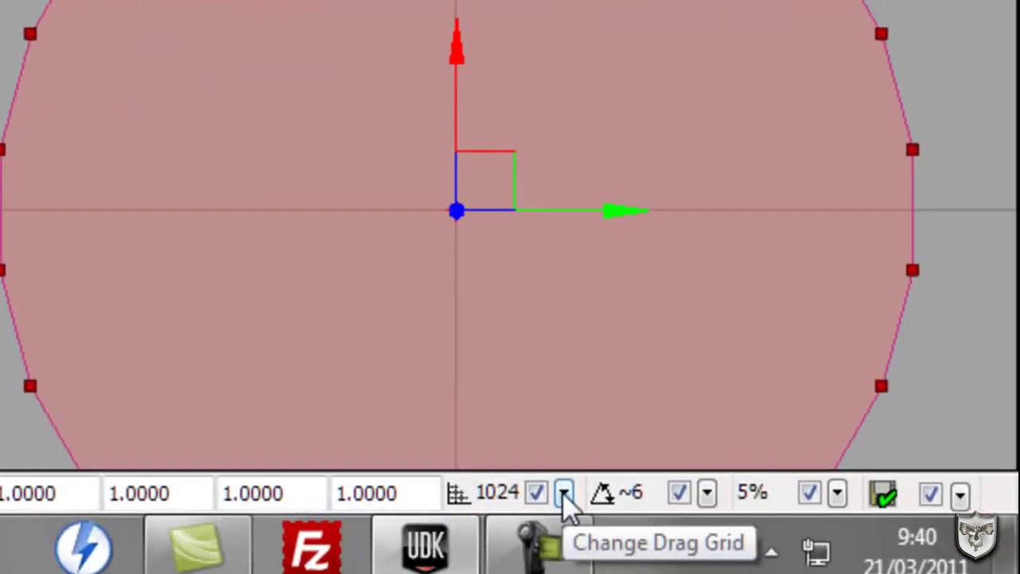
left_click(563, 492)
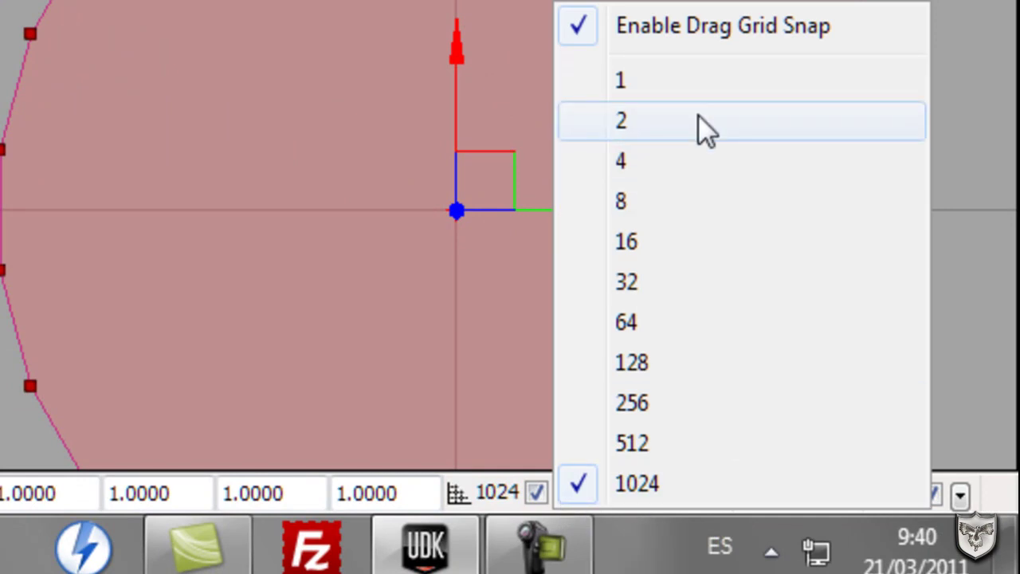
left_click(666, 161)
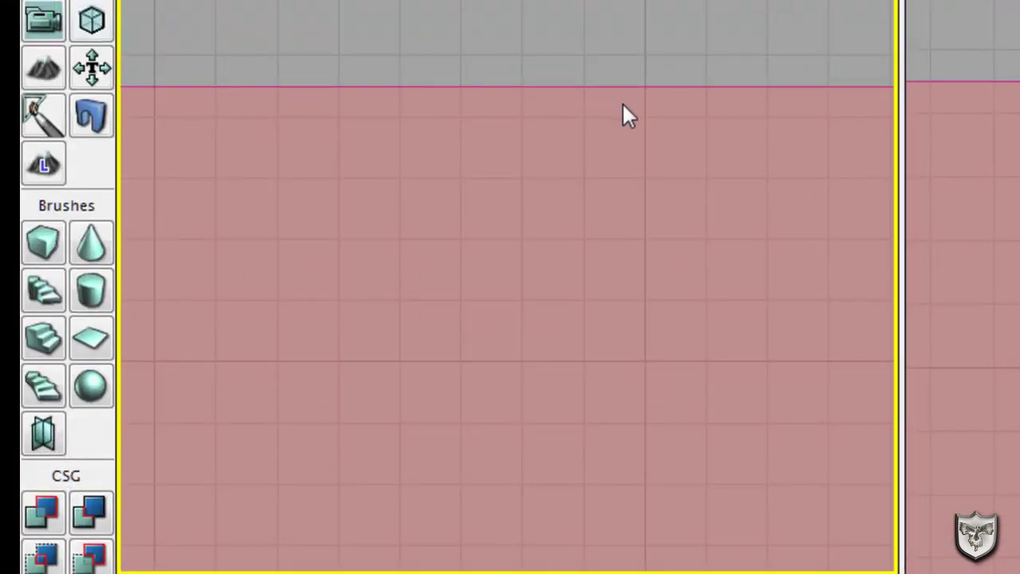
Step: Snap the cylinder brush's upper-left vertex to the nearest grid intersection in the side view
scroll(621, 106, "down", 2)
scroll(398, 162, "down", 5)
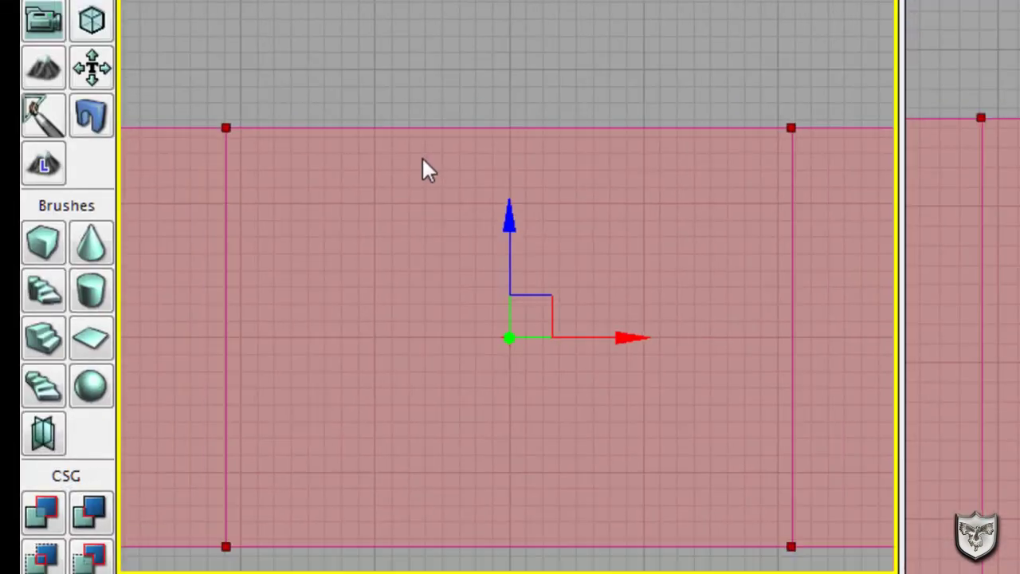
left_click_drag(478, 242, 792, 262)
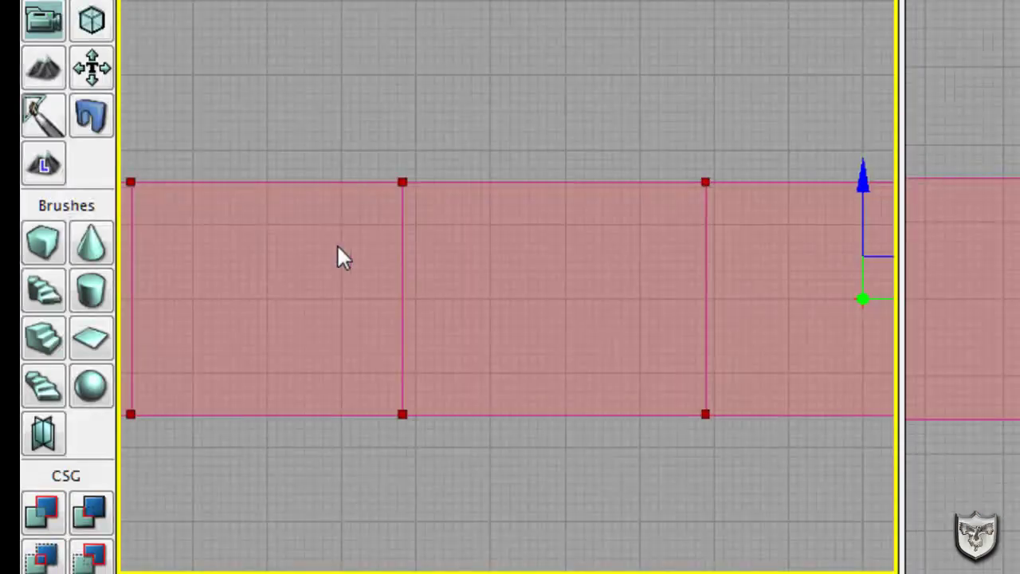
scroll(330, 257, "down", 2)
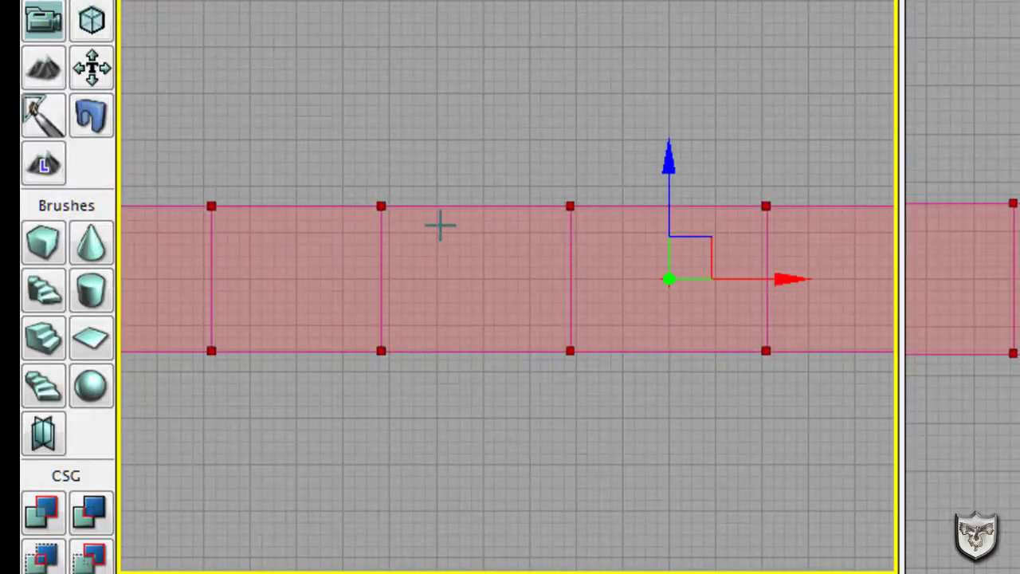
mouse_move(318, 173)
left_mouse_down()
mouse_move(453, 165)
mouse_move(658, 221)
left_mouse_up()
scroll(539, 230, "down", 2)
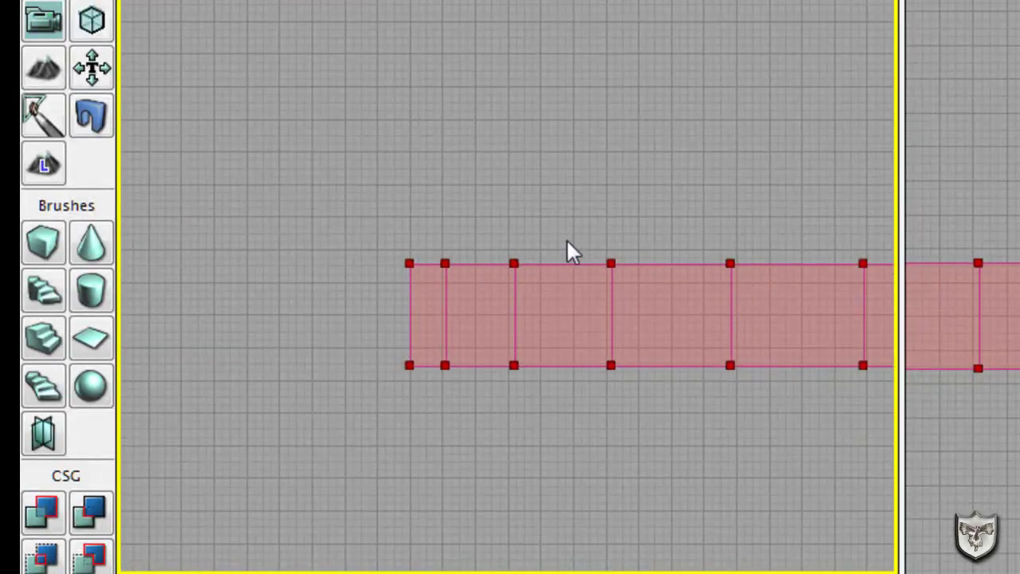
scroll(504, 296, "up", 3)
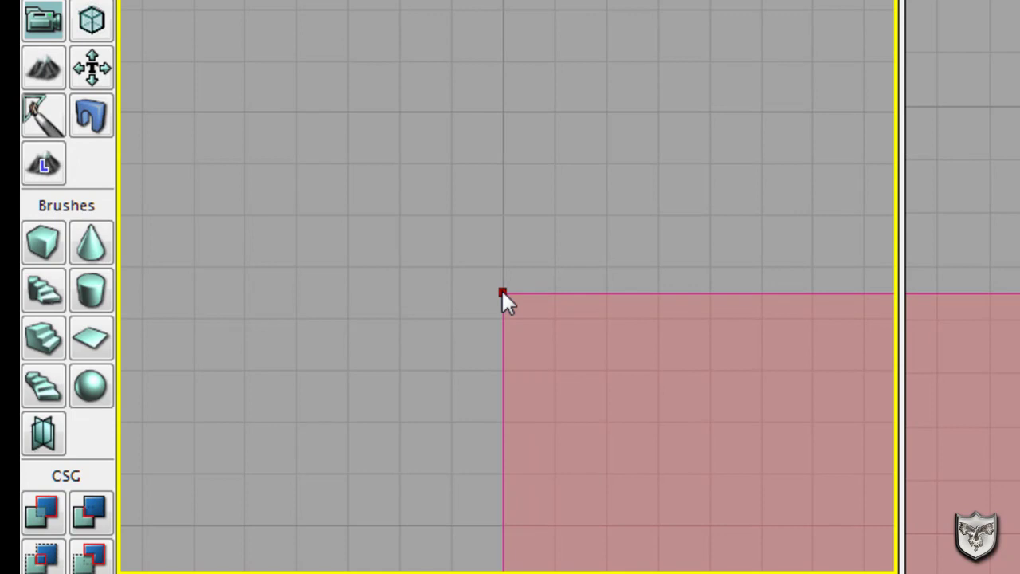
left_click(501, 288)
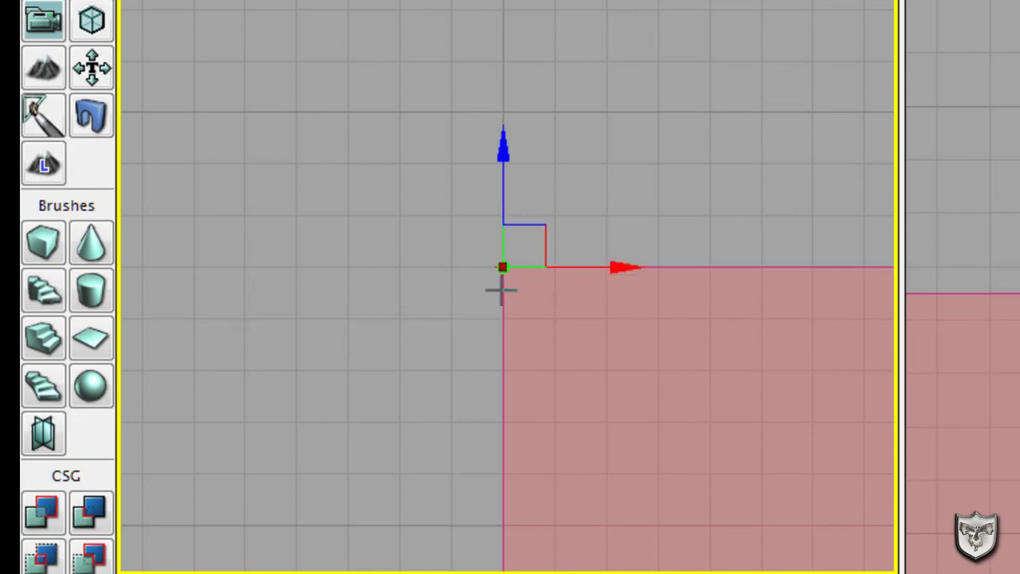
Step: Examine the cylinder brush's vertices along its edges in the side view for alignment with the grid
left_click_drag(780, 233, 587, 209)
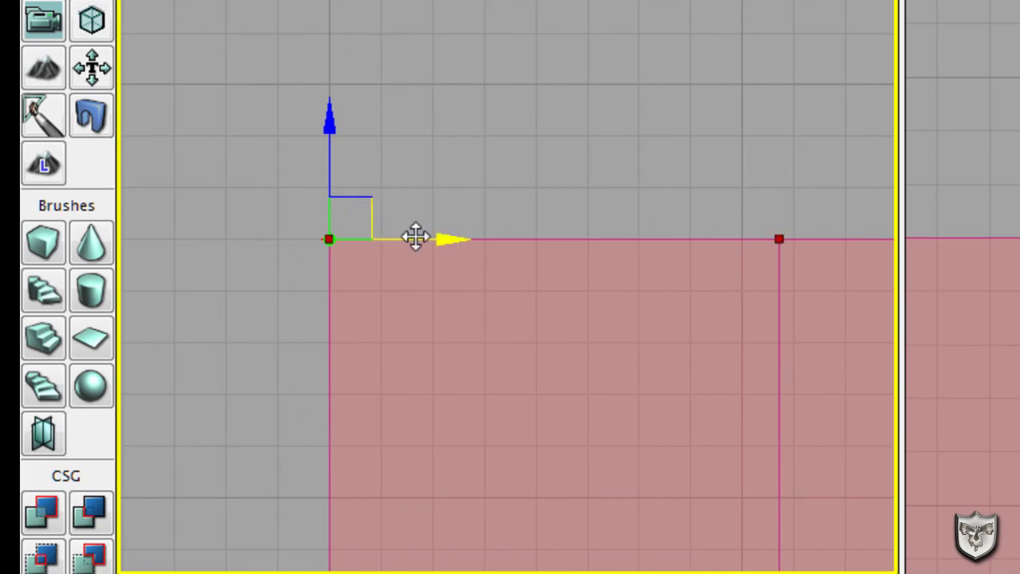
scroll(404, 346, "down", 1)
scroll(404, 344, "down", 5)
left_click_drag(608, 325, 528, 82)
scroll(551, 255, "up", 4)
scroll(545, 276, "up", 7)
scroll(637, 205, "down", 12)
mouse_move(791, 133)
left_mouse_down()
mouse_move(375, 326)
mouse_move(321, 335)
left_mouse_up()
scroll(650, 305, "down", 3)
Step: Add the cylinder brush to the level as solid geometry with CSG Add
mouse_move(692, 316)
left_mouse_down()
mouse_move(507, 337)
mouse_move(540, 364)
mouse_move(542, 423)
left_mouse_up()
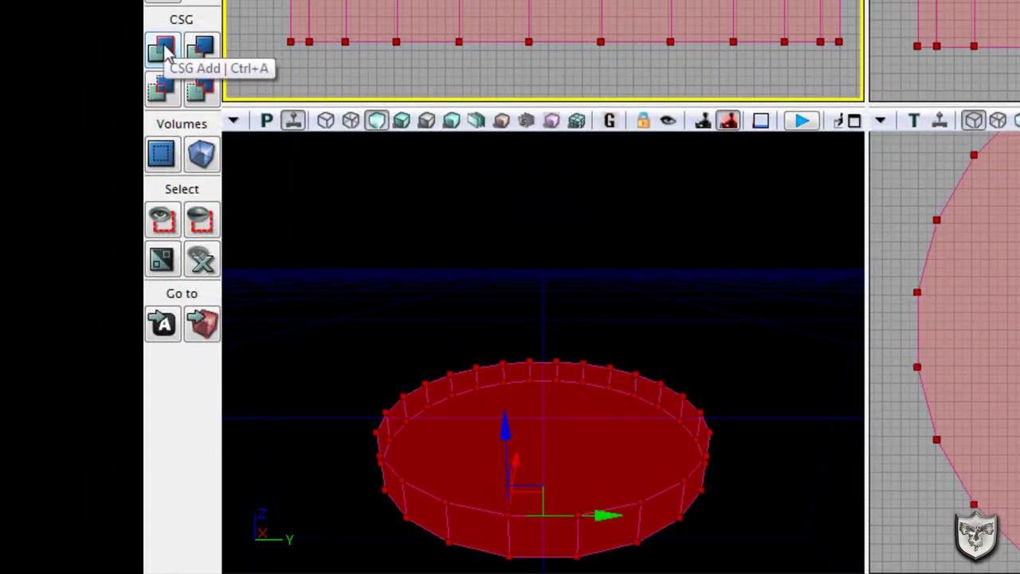
left_click(163, 52)
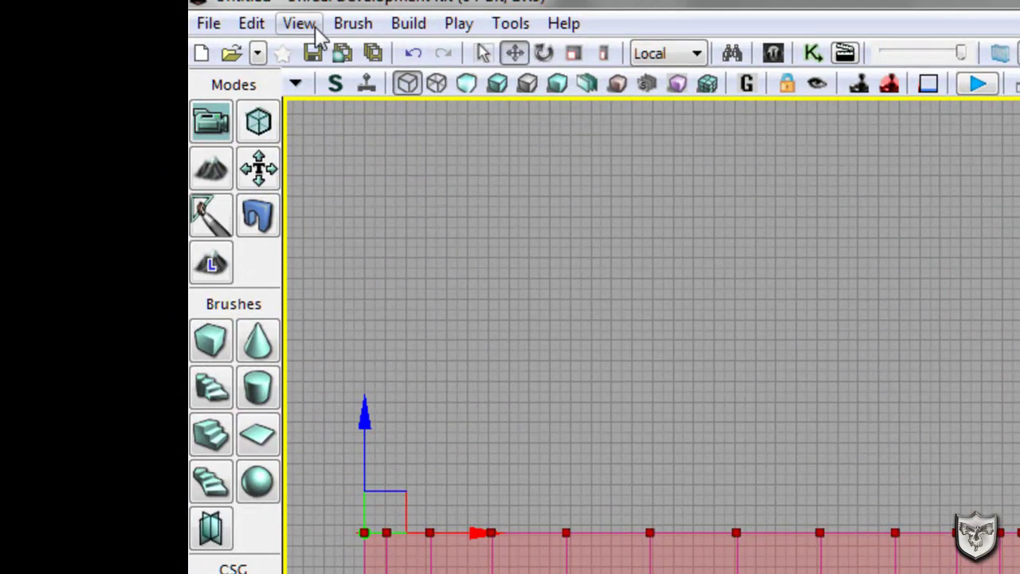
Step: Review the drag grid, rotation grid, scale grid and autosave options, and turn autosaving off
left_click(313, 26)
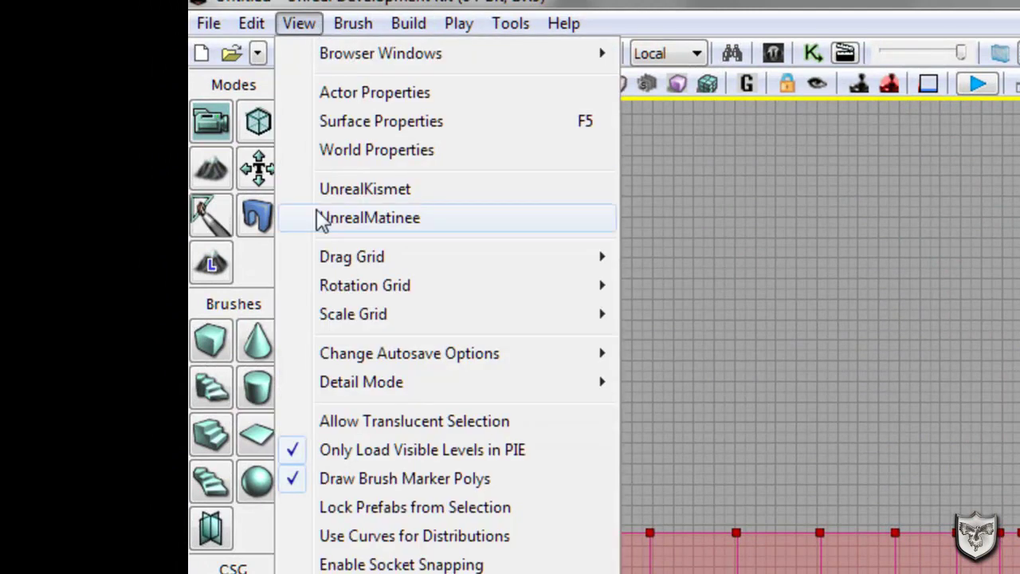
mouse_move(400, 249)
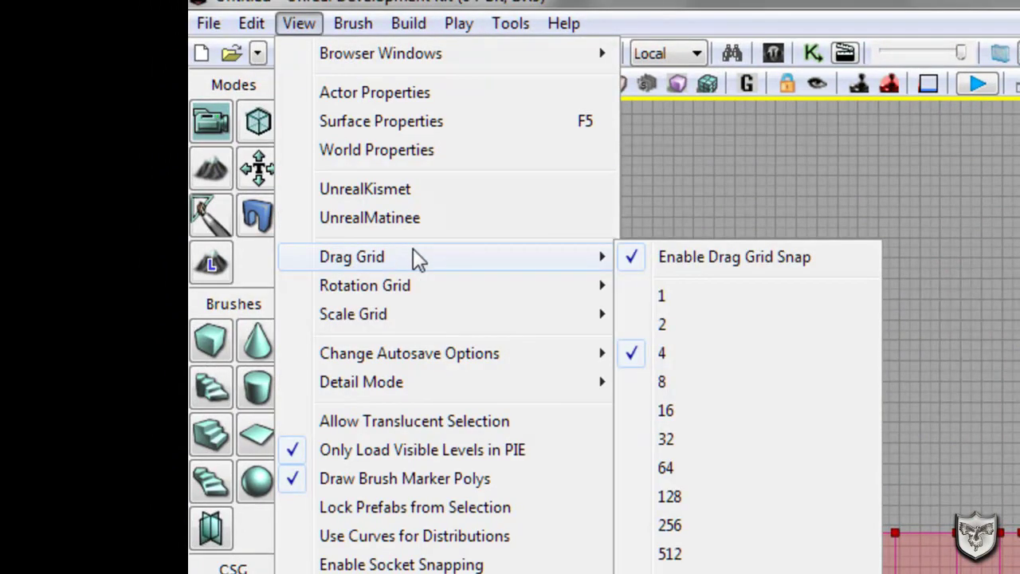
mouse_move(417, 287)
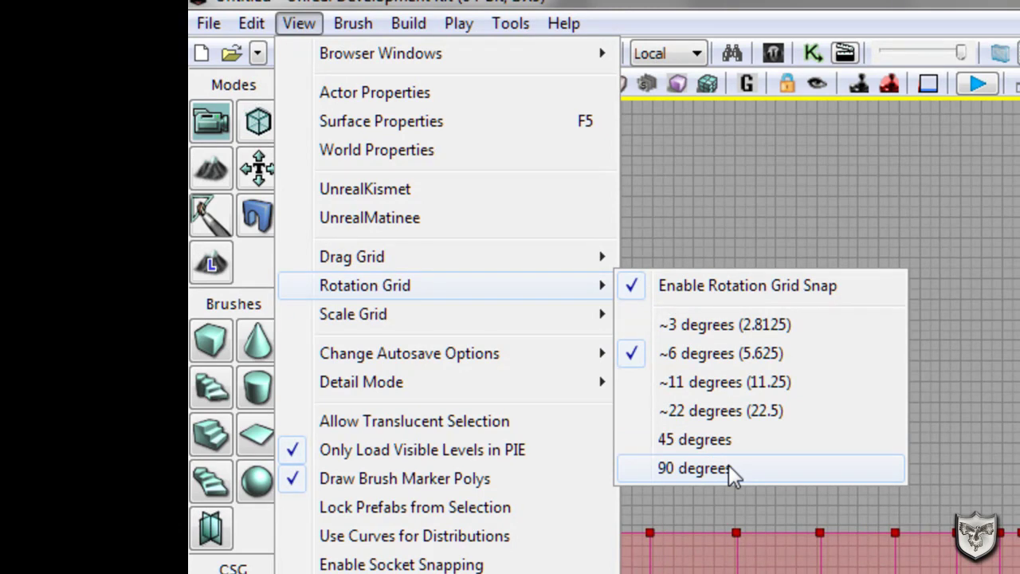
mouse_move(522, 313)
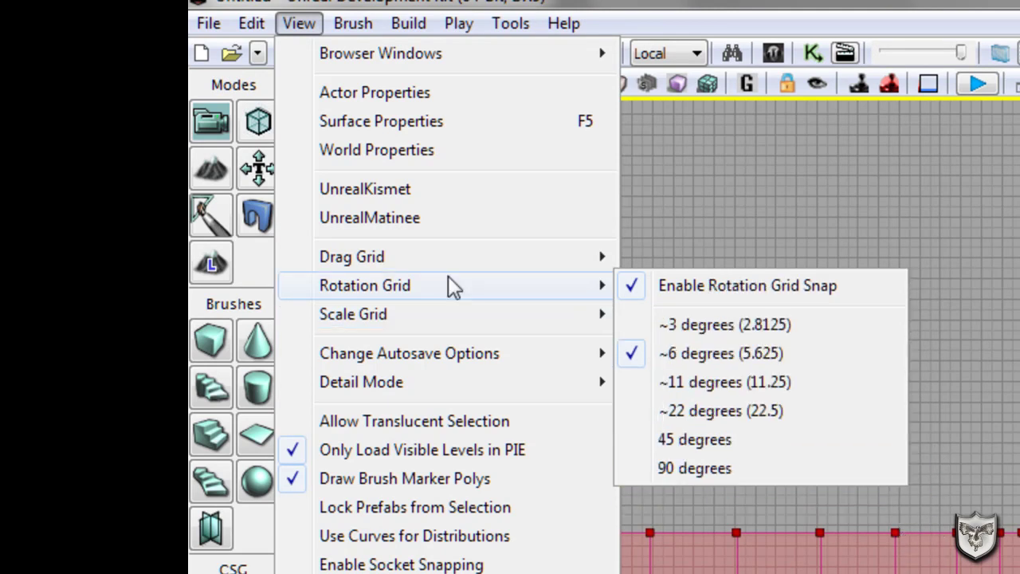
mouse_move(467, 354)
mouse_move(615, 313)
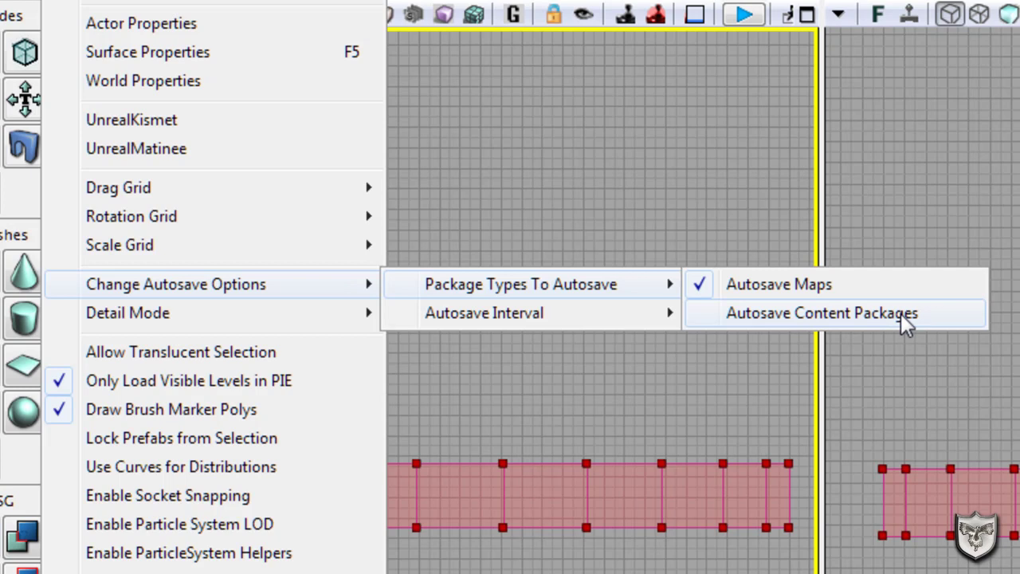
mouse_move(545, 314)
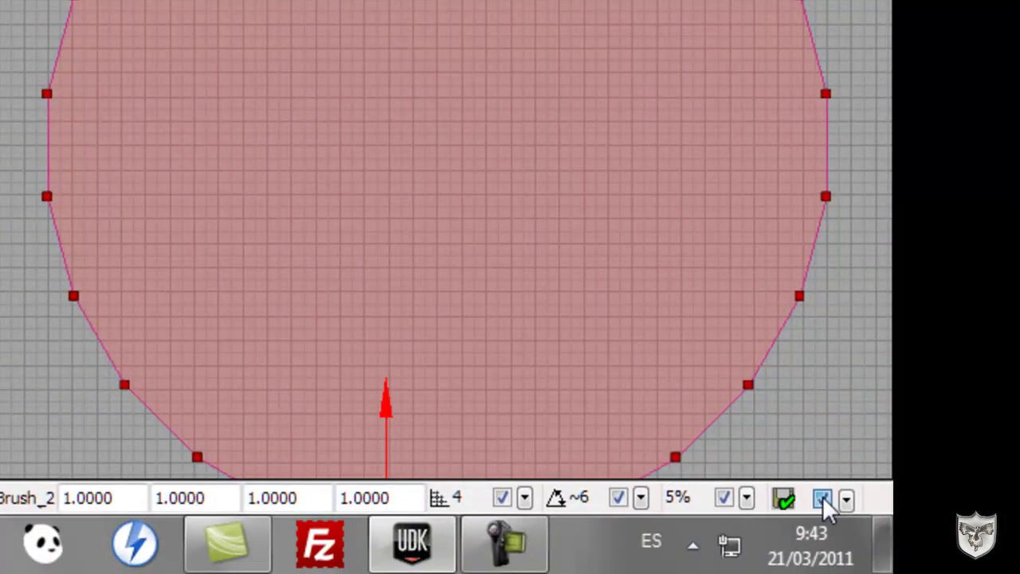
left_click(823, 499)
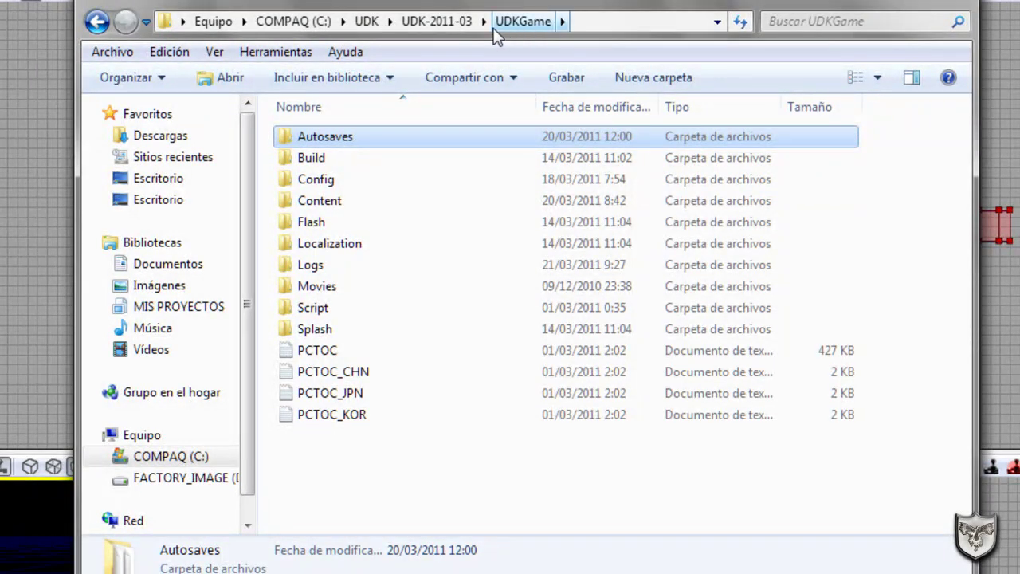
Step: In Windows Explorer, examine the autosaved maps in the UDKGame Autosaves folder, select Tutorial_udk_Auto0.udk, and close the folder window
double_click(317, 137)
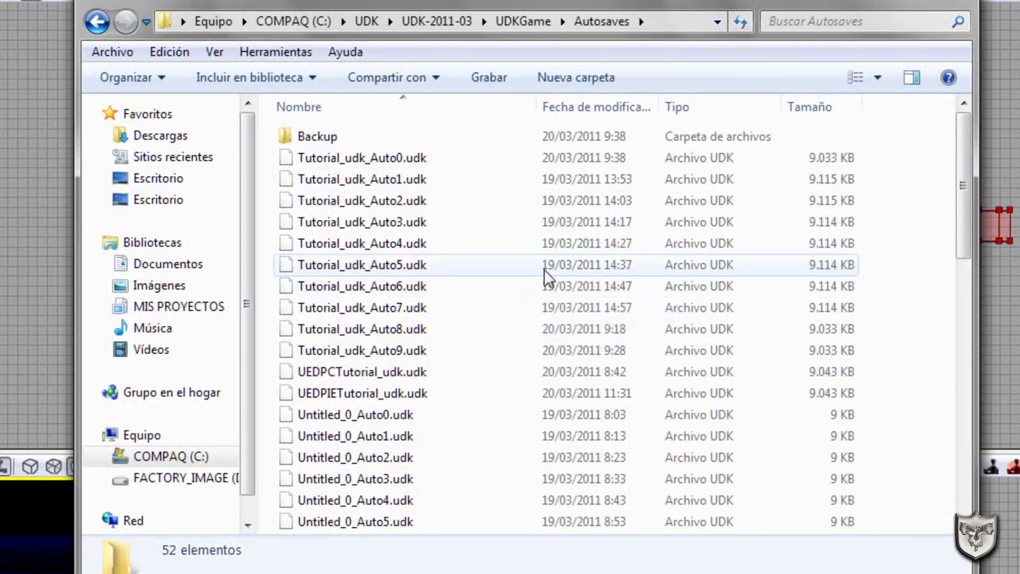
scroll(609, 338, "down", 4)
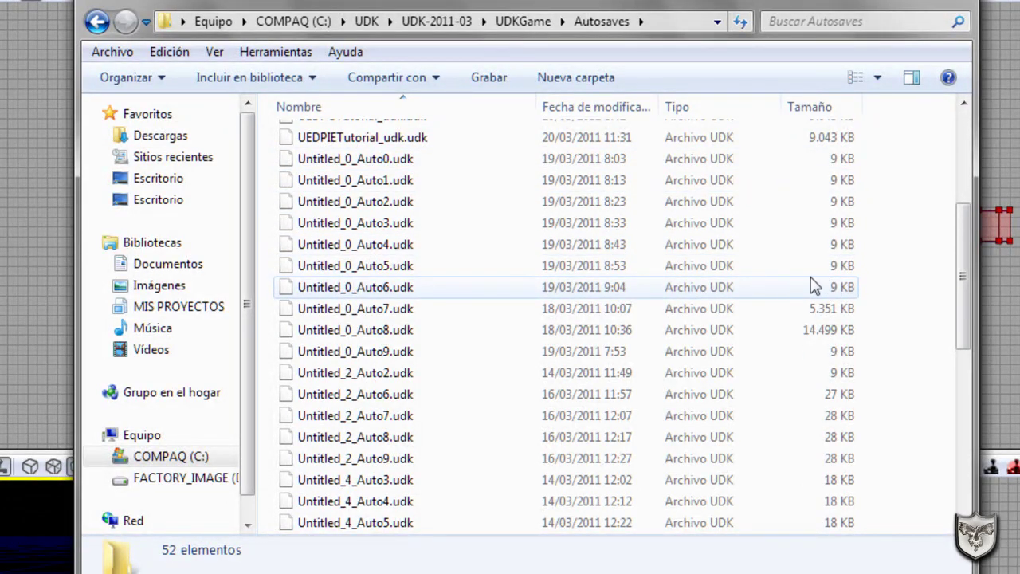
scroll(706, 461, "down", 3)
scroll(701, 454, "up", 6)
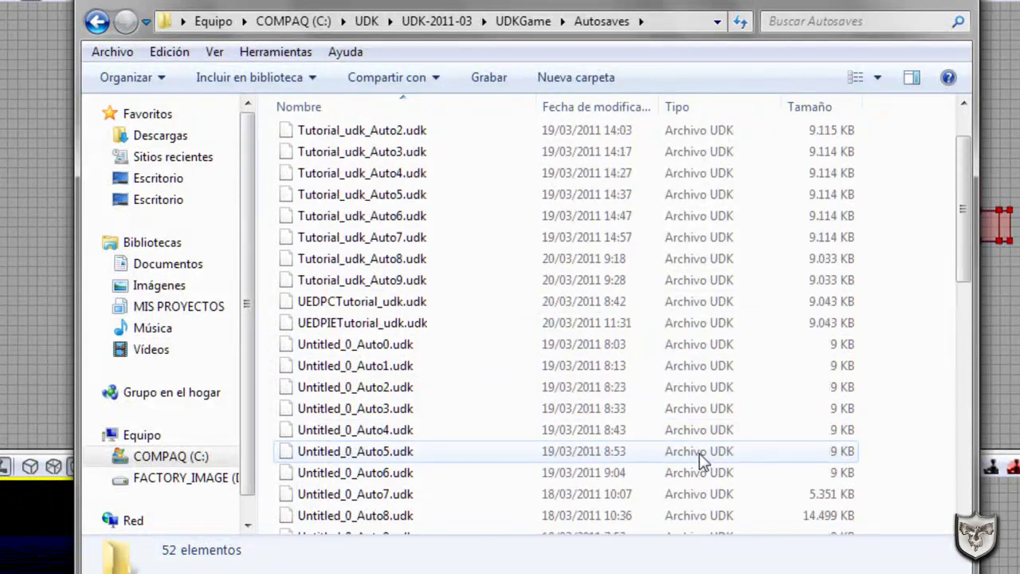
scroll(701, 451, "up", 1)
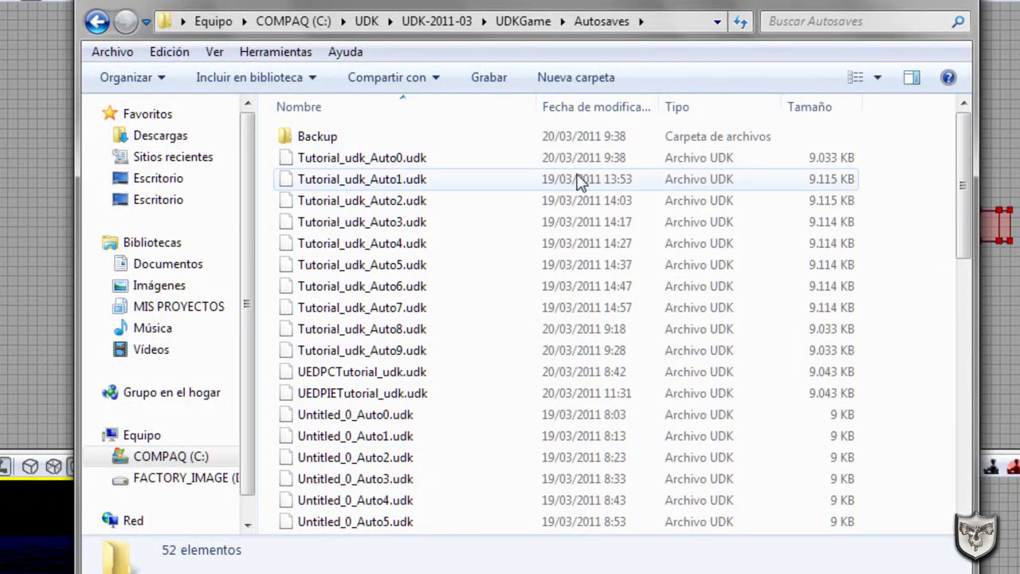
scroll(803, 208, "down", 11)
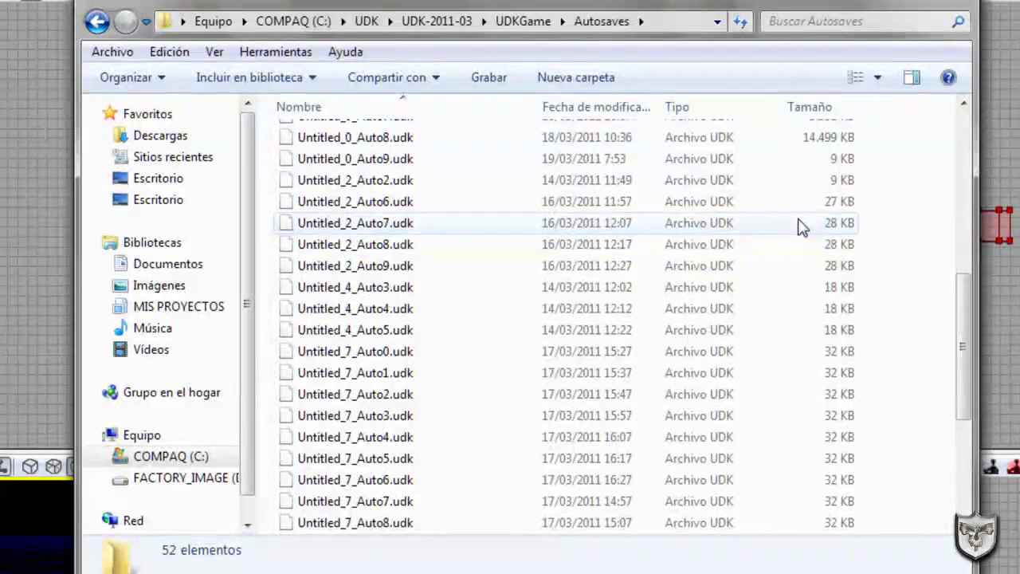
scroll(789, 227, "up", 11)
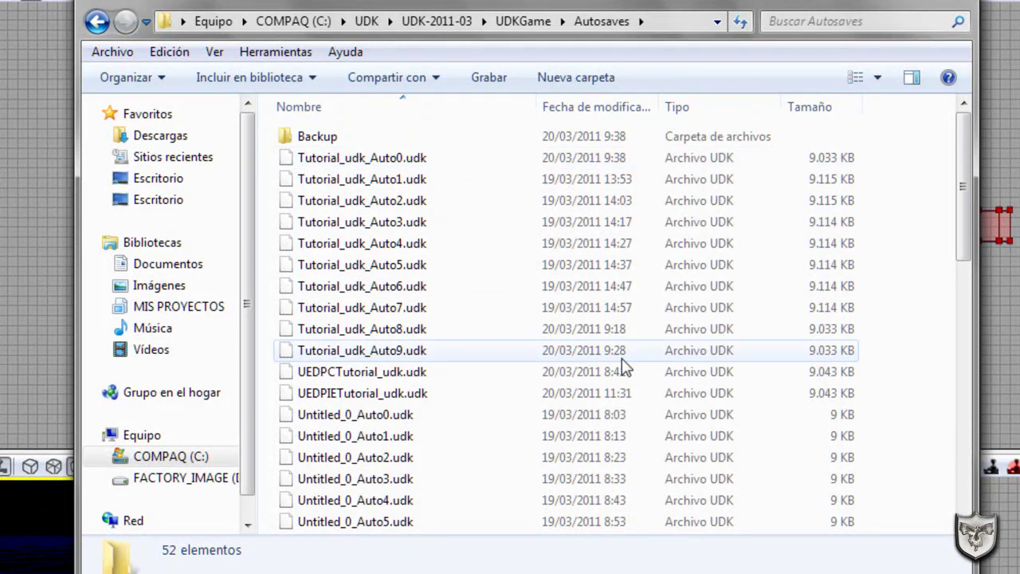
left_click(416, 160)
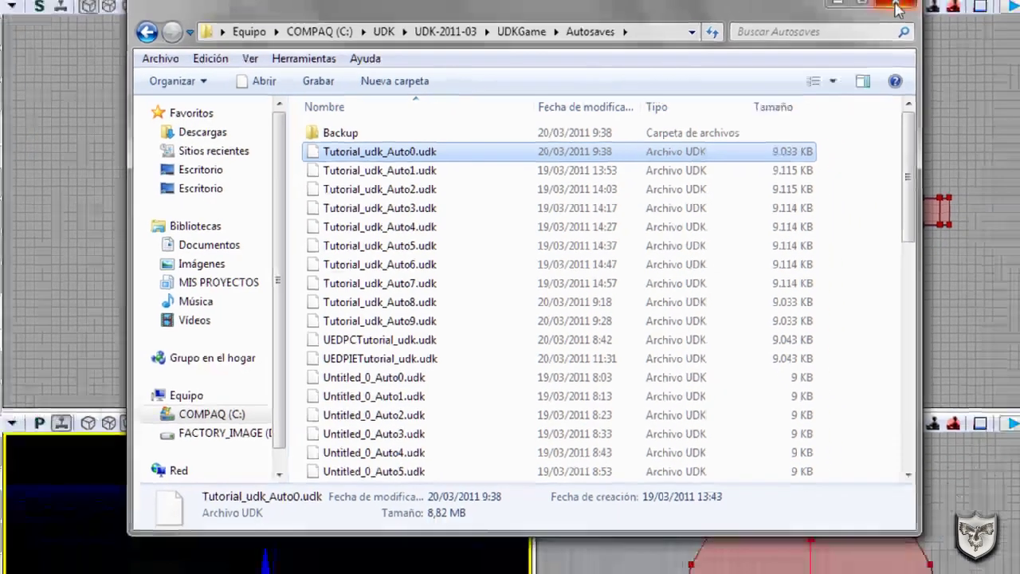
left_click(896, 8)
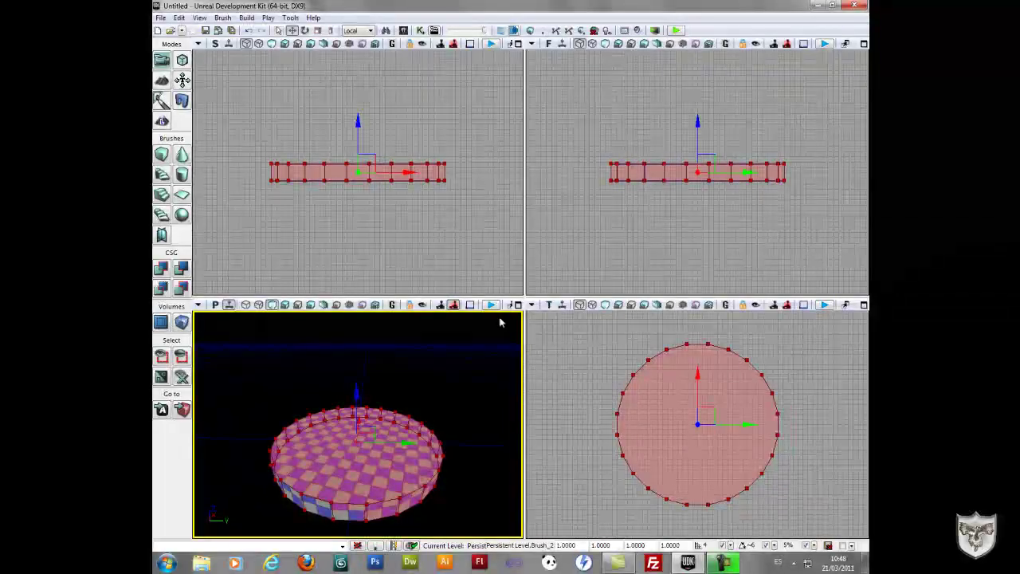